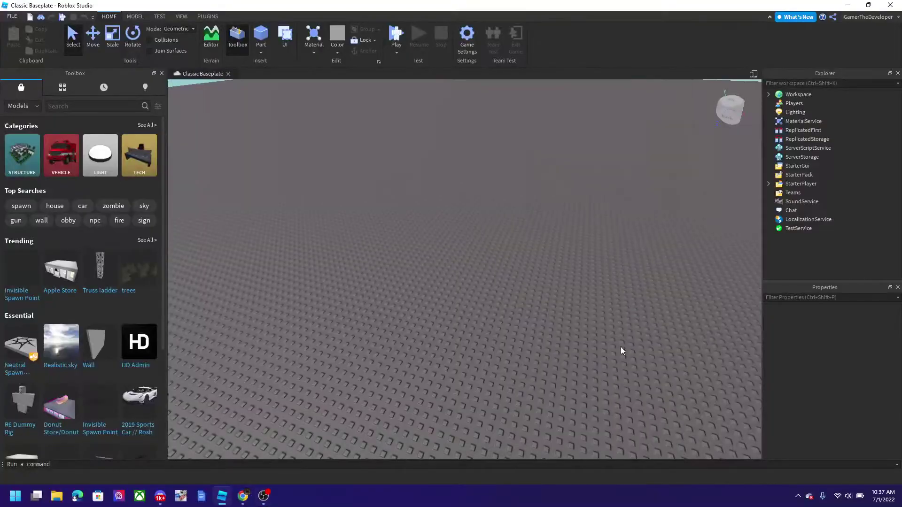
right_click_drag(277, 343, 276, 342)
key("w")
key("d")
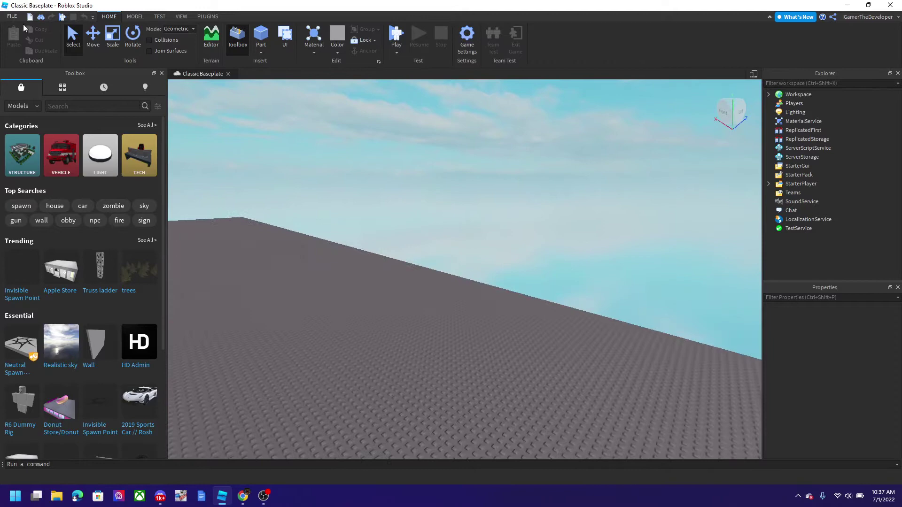
right_click_drag(391, 166, 392, 166)
right_click_drag(332, 225, 331, 224)
key("s")
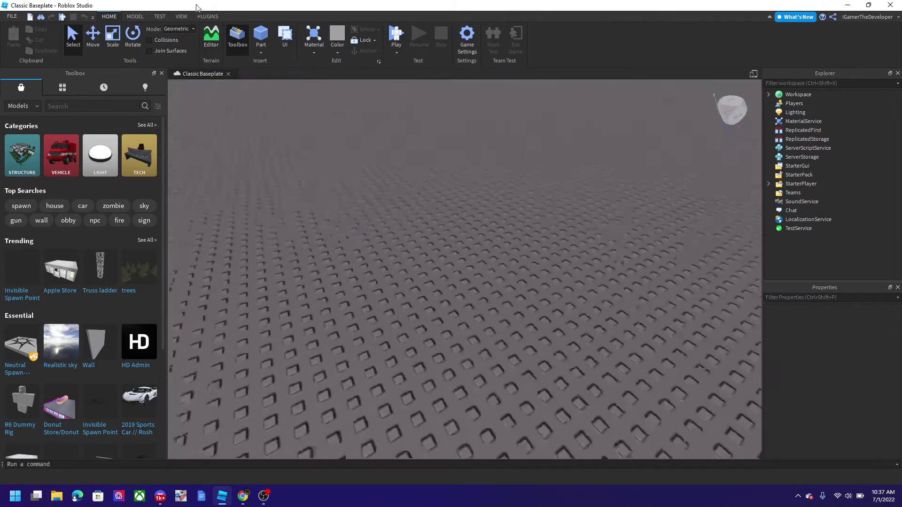
- Look over the installed plugins and briefly open the Building Tools by F3X overlay, closing it again
left_click(206, 17)
right_click_drag(286, 164, 286, 165)
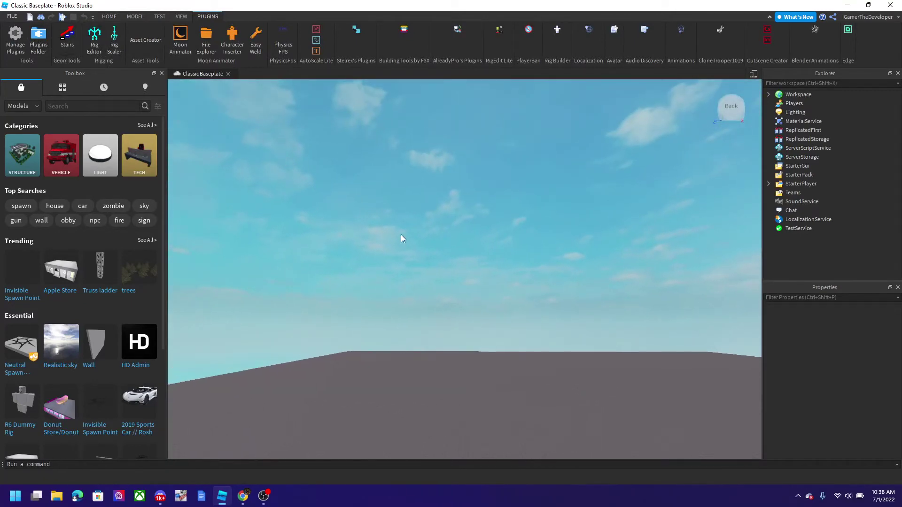
right_click_drag(435, 240, 446, 241)
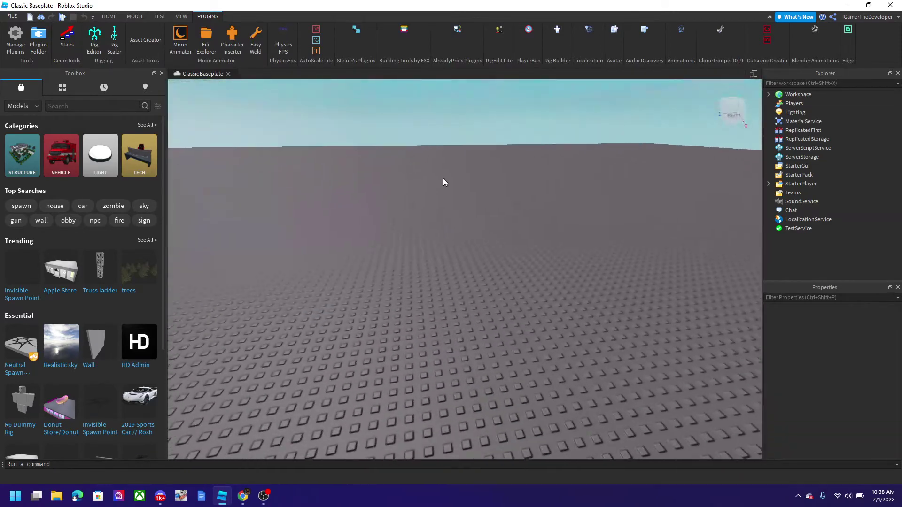
left_click(405, 29)
right_click_drag(532, 268, 531, 267)
key("w")
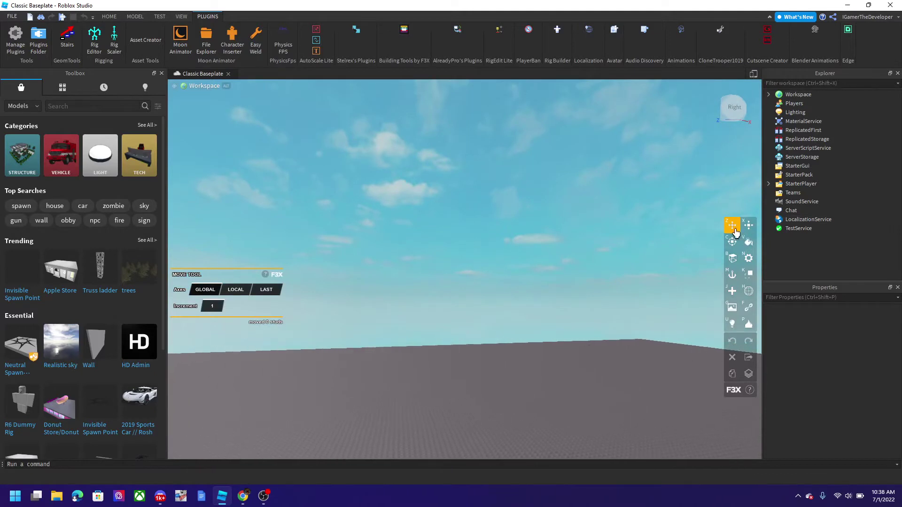
key("w")
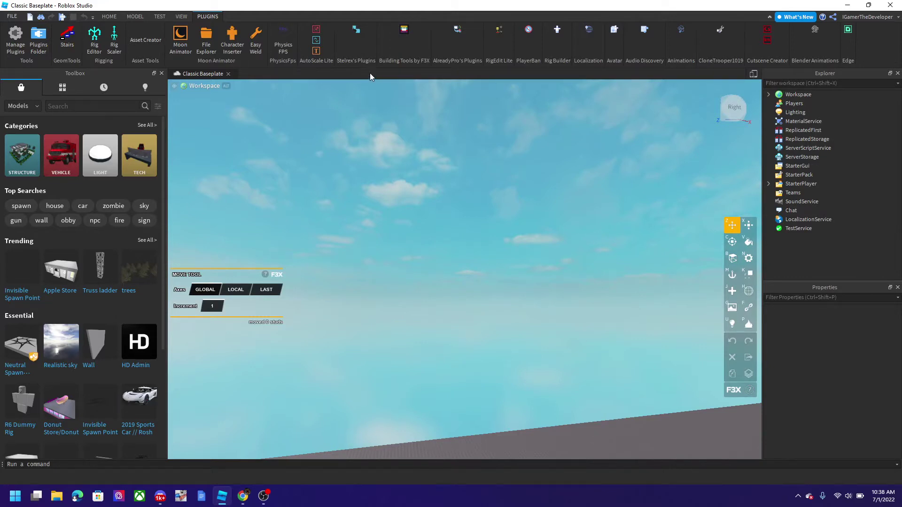
right_click_drag(476, 193, 476, 193)
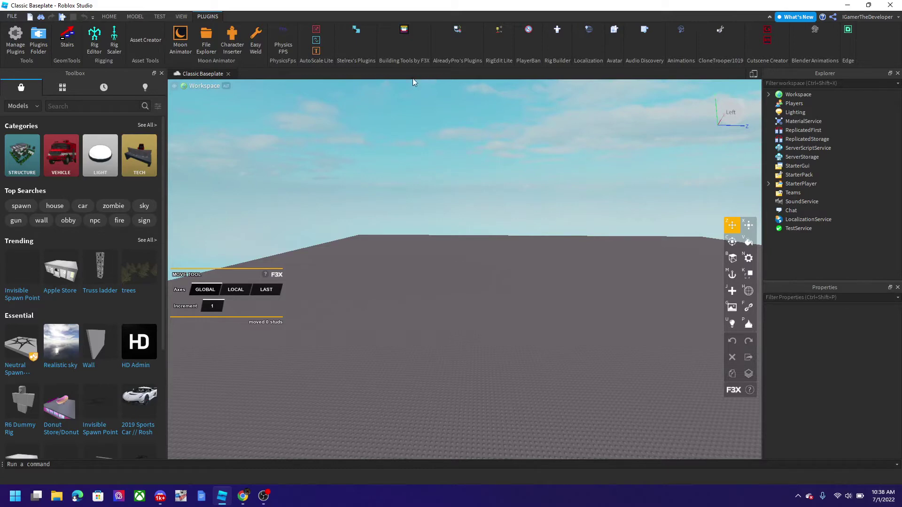
left_click(404, 30)
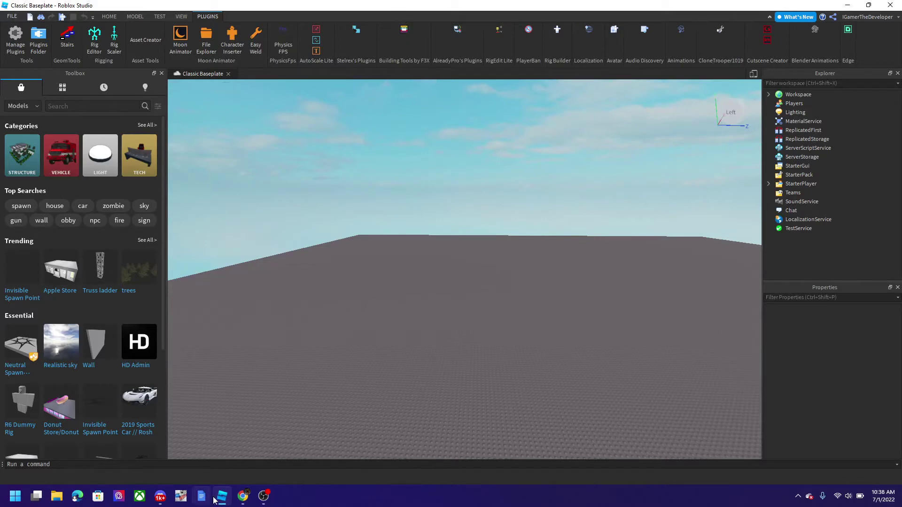
- Switch to Chrome, reach the Creator Marketplace on the Roblox site through a search for "e", and show the Plugins category
left_click(264, 495)
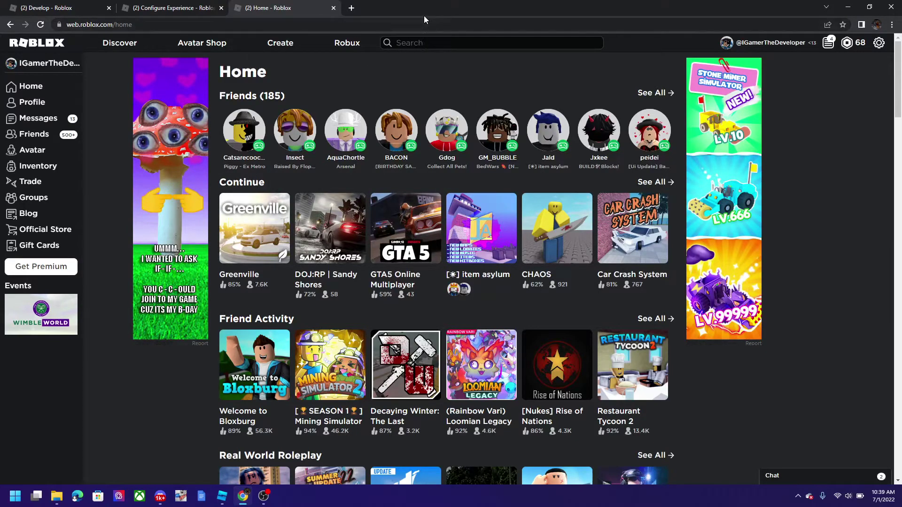
left_click(428, 44)
type("e")
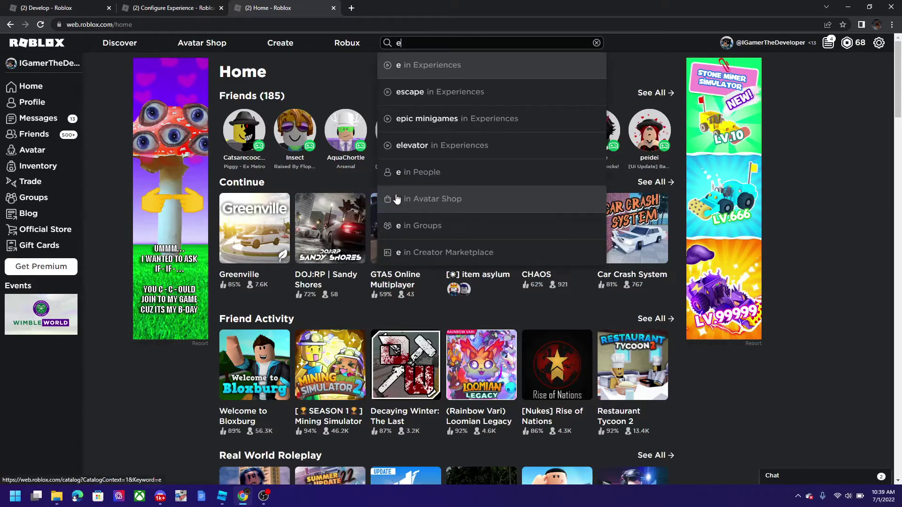
left_click(429, 253)
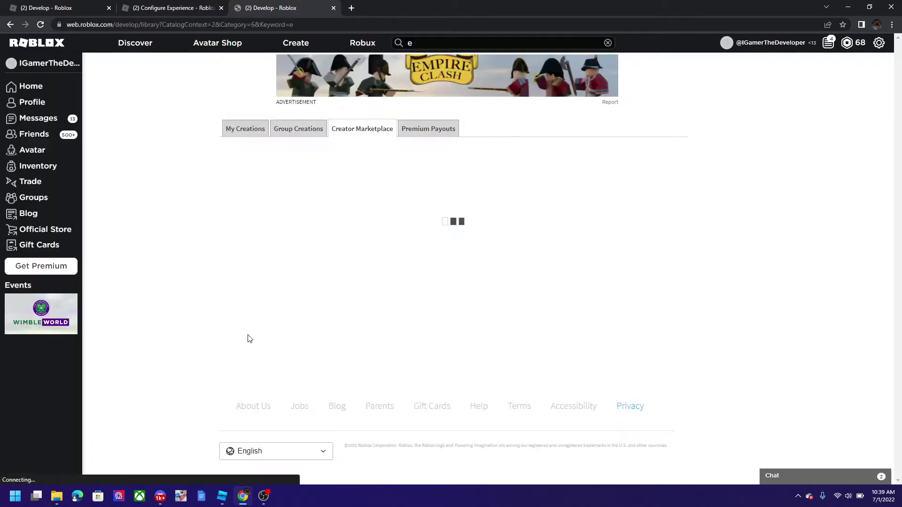
left_click(258, 256)
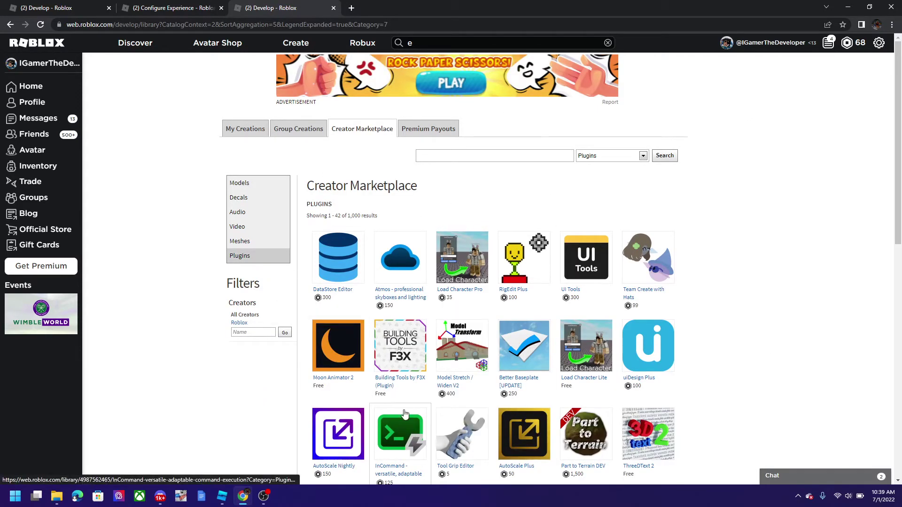
- Browse the plugin listing and view the Tool Grip Editor page in a separate tab, closing that tab again
scroll(369, 324, "down", 5)
scroll(306, 282, "down", 3)
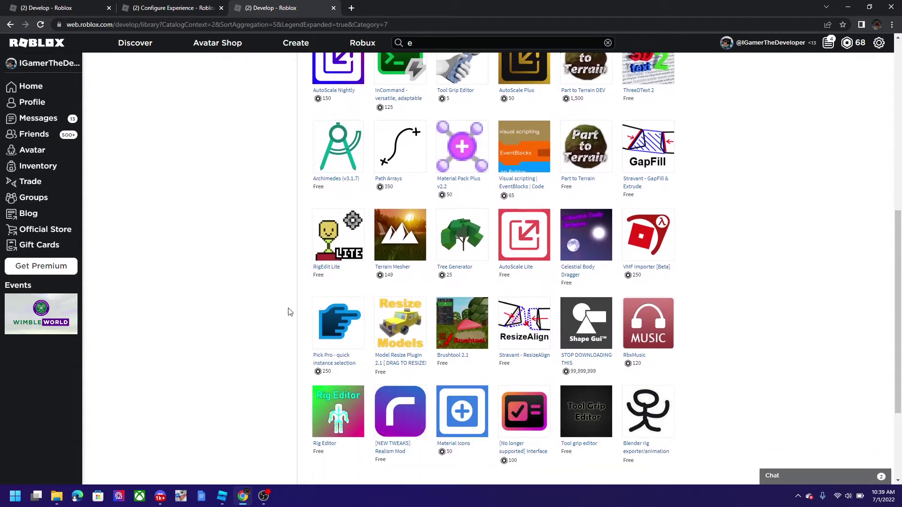
scroll(282, 319, "up", 8)
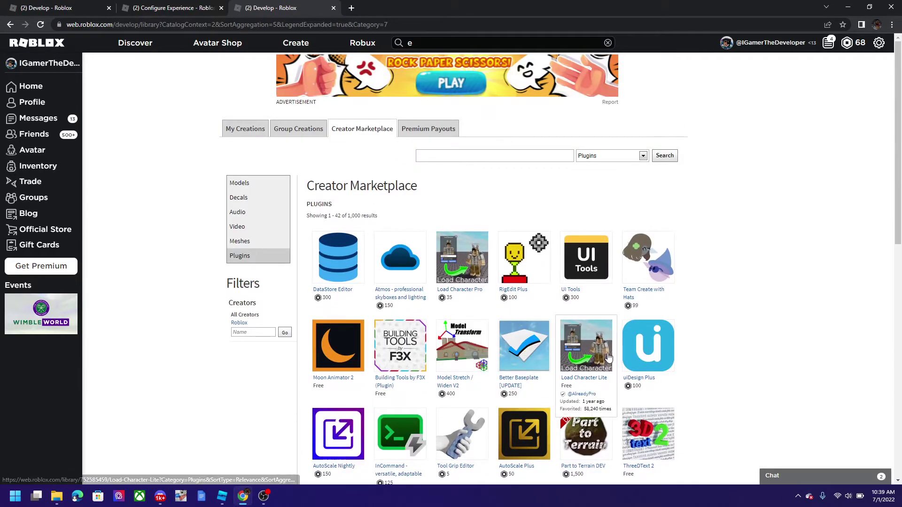
mouse_move(579, 334)
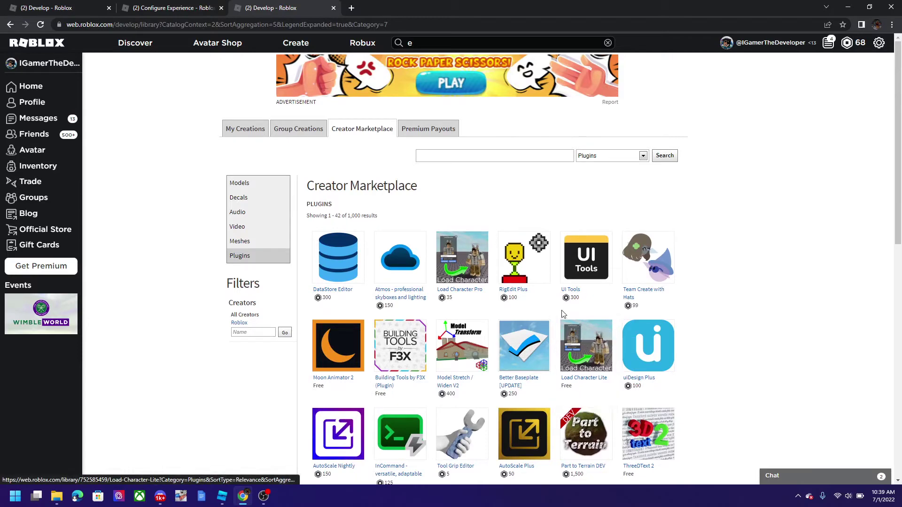
mouse_move(514, 382)
scroll(514, 383, "down", 3)
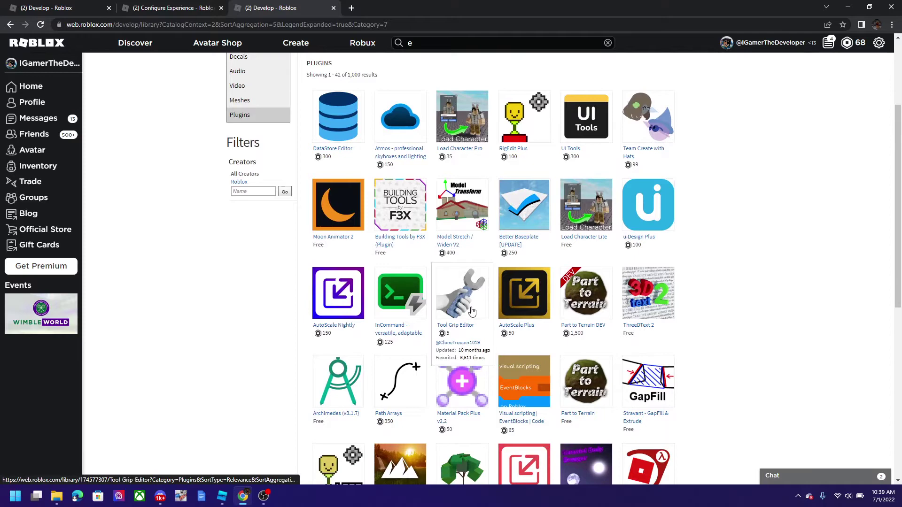
right_click(488, 306)
left_click(511, 311)
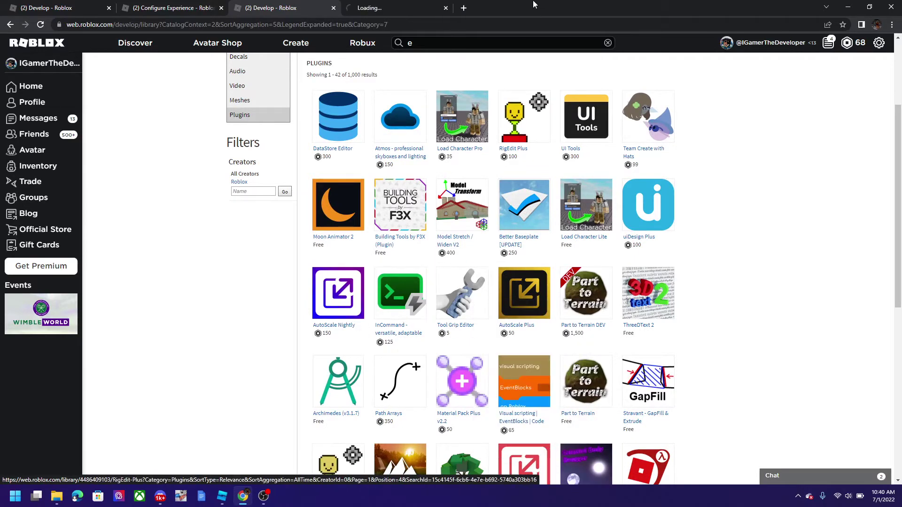
left_click(378, 7)
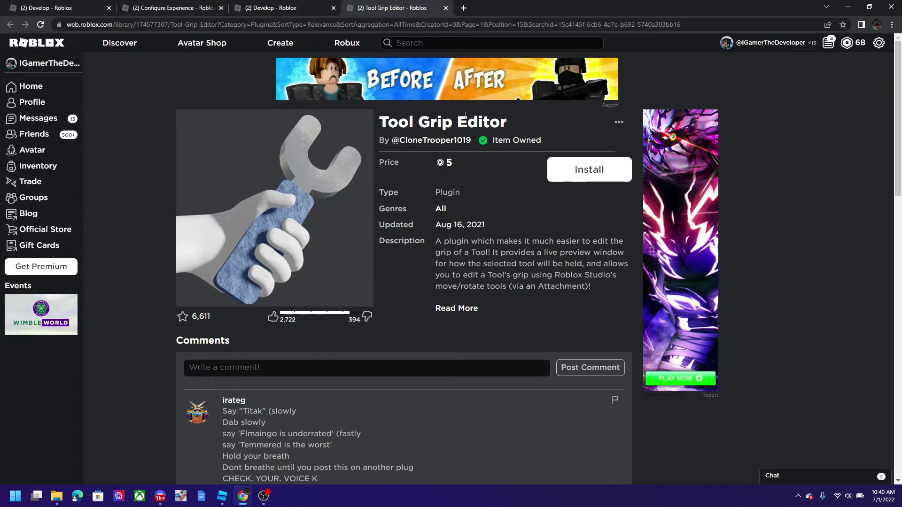
left_click(314, 5)
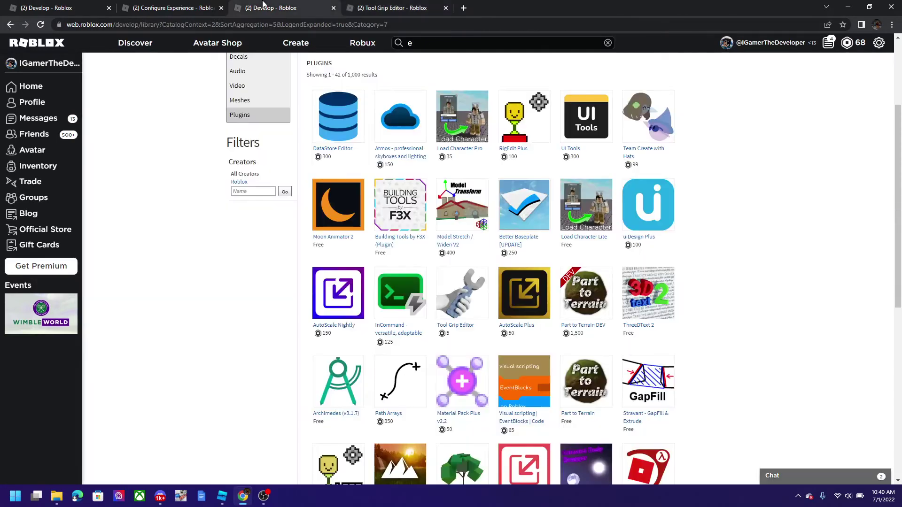
left_click(446, 8)
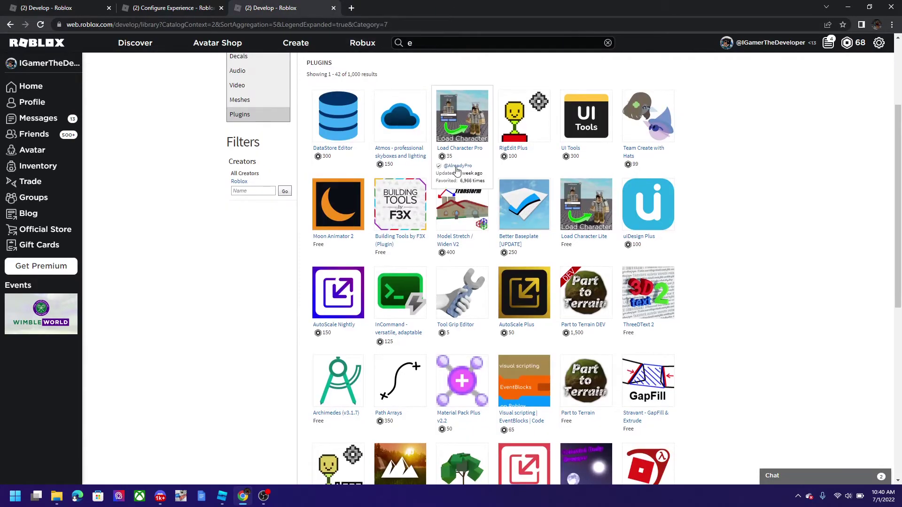
- Find Brushtool 2.1 in the plugin listing and open its page
scroll(462, 172, "down", 4)
scroll(465, 174, "down", 2)
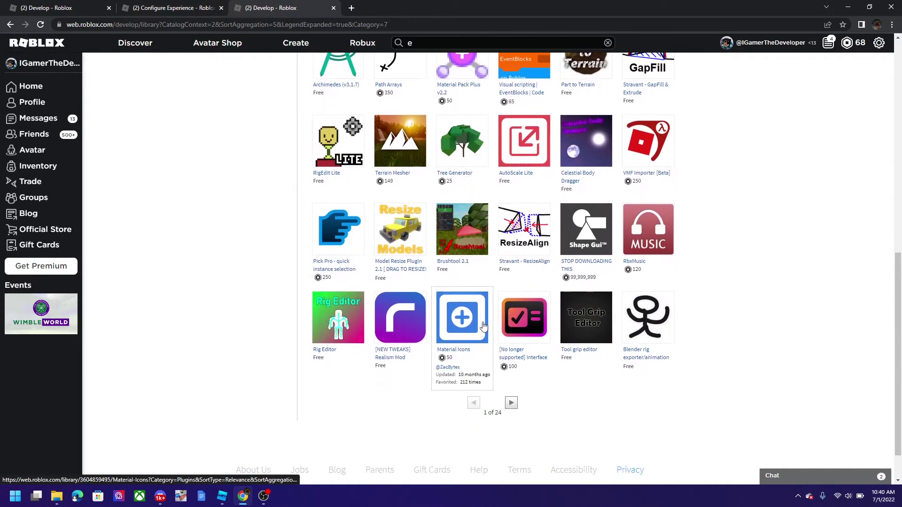
scroll(619, 350, "up", 6)
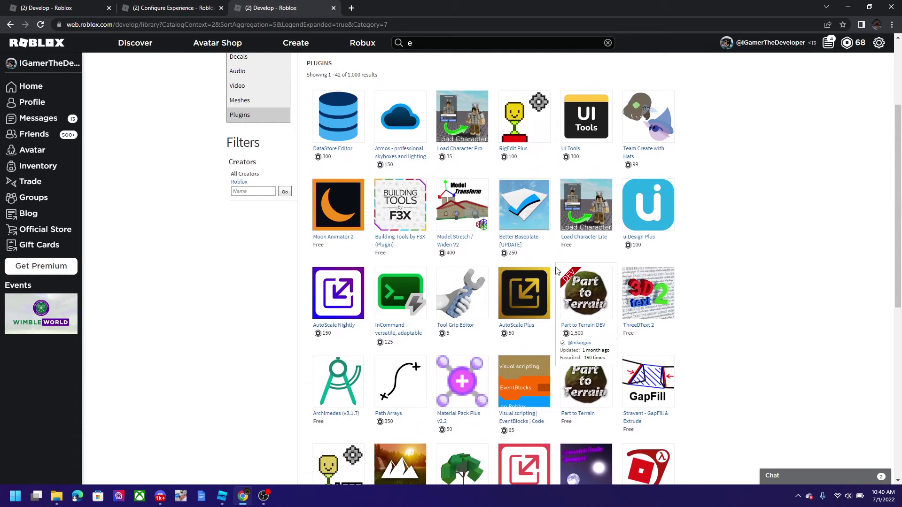
scroll(552, 277, "down", 4)
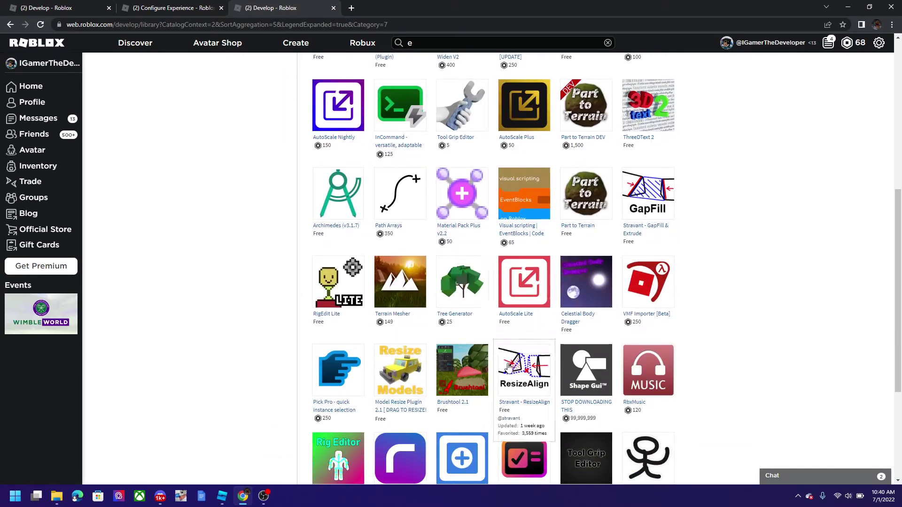
left_click(472, 384)
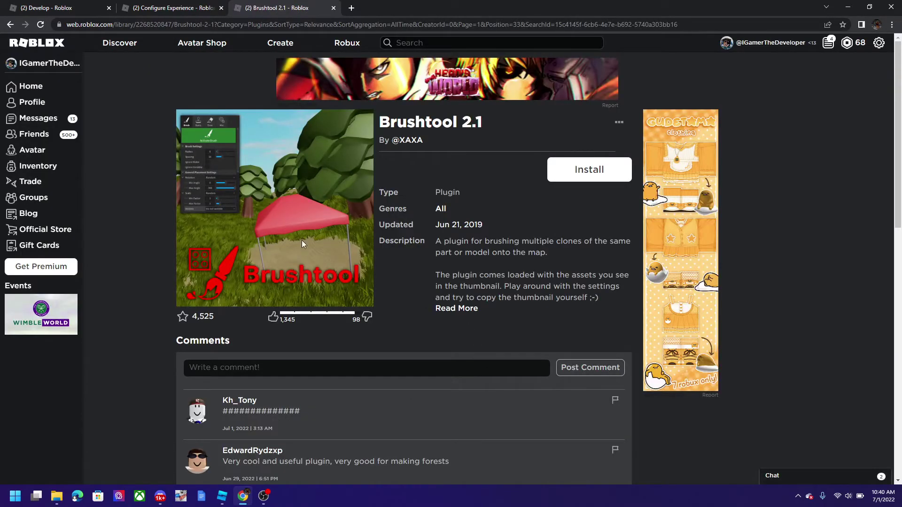
- Examine the description, ratings and user comments on the Brushtool 2.1 page
scroll(252, 252, "down", 5)
scroll(249, 275, "up", 5)
scroll(293, 361, "down", 10)
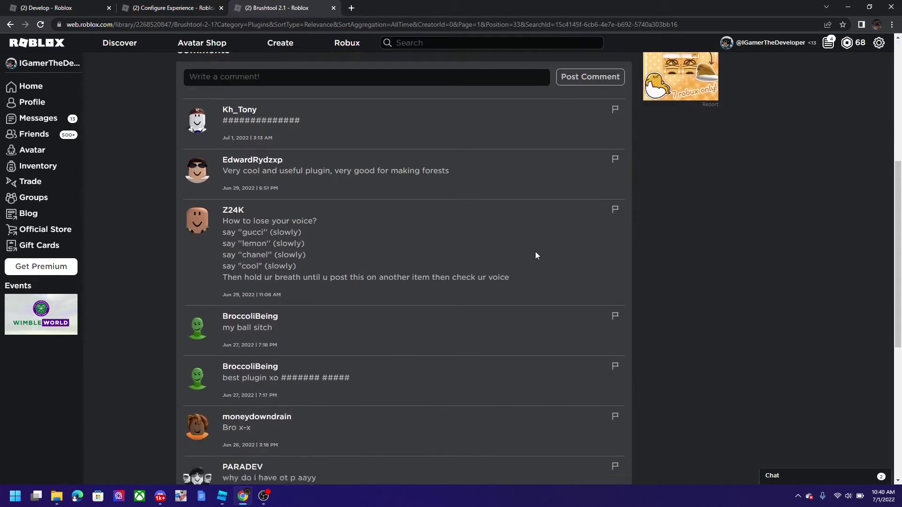
scroll(447, 434, "up", 12)
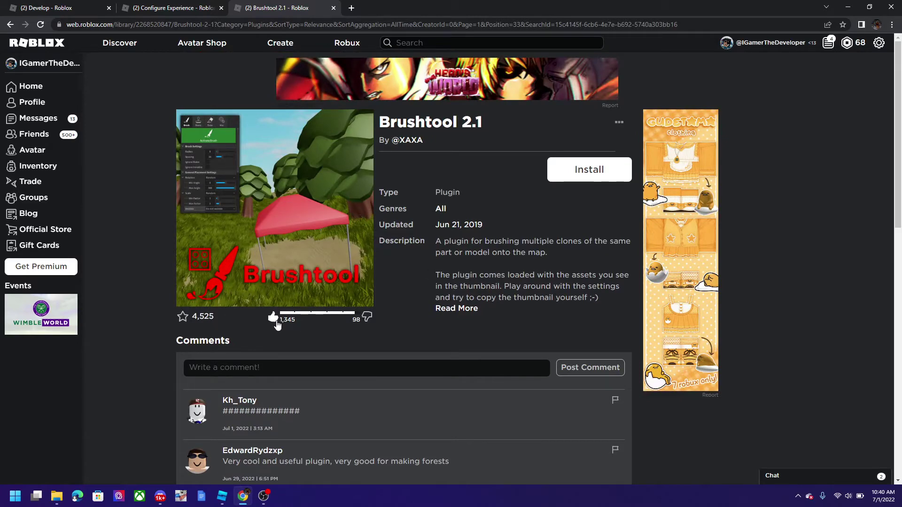
scroll(399, 388, "down", 2)
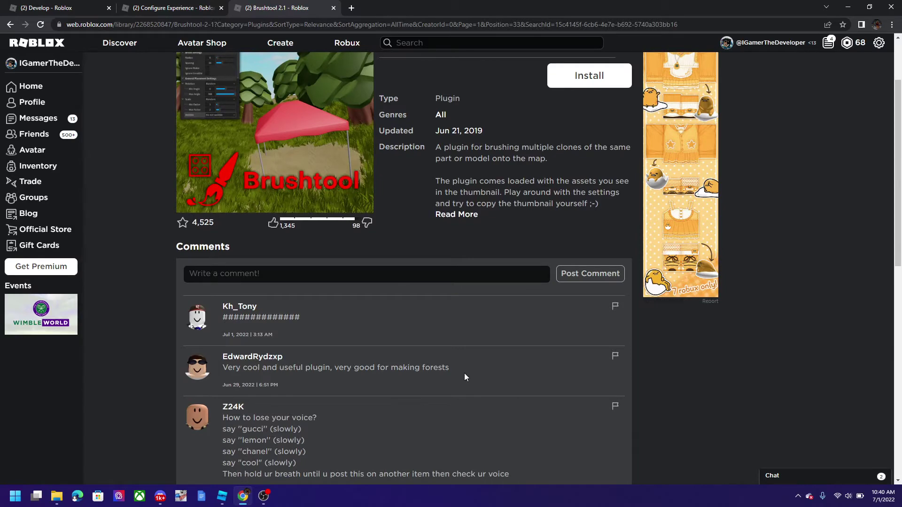
left_click_drag(464, 377, 301, 384)
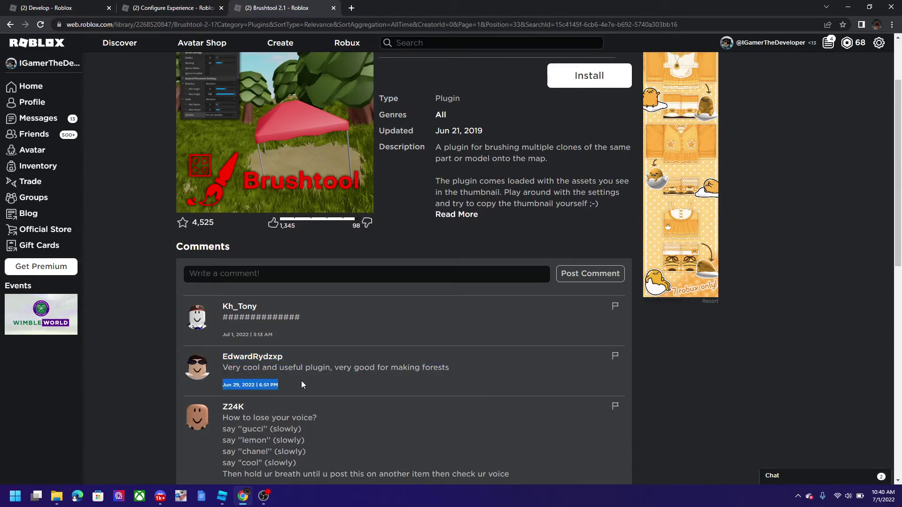
left_click(334, 399)
scroll(243, 352, "down", 6)
scroll(244, 333, "up", 8)
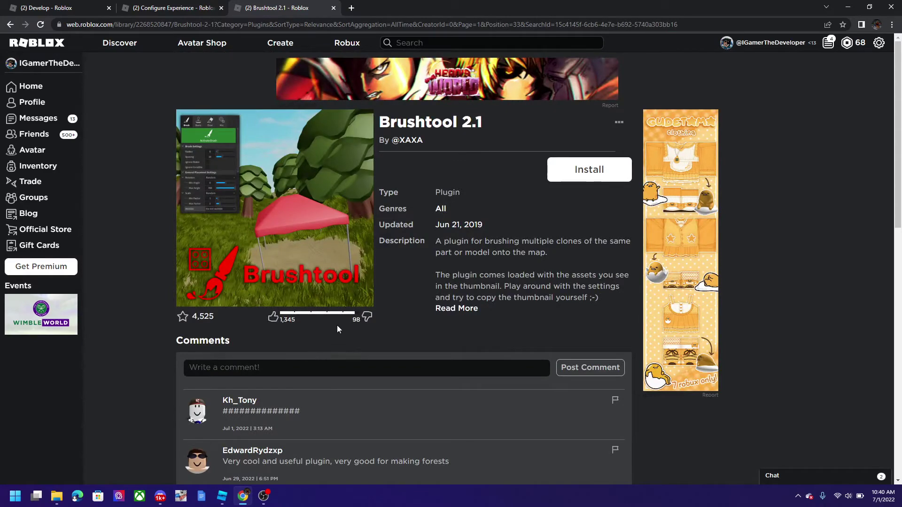
- Install Brushtool 2.1 through Roblox Studio, and create a new place there from the Classic Baseplate template
left_click(564, 178)
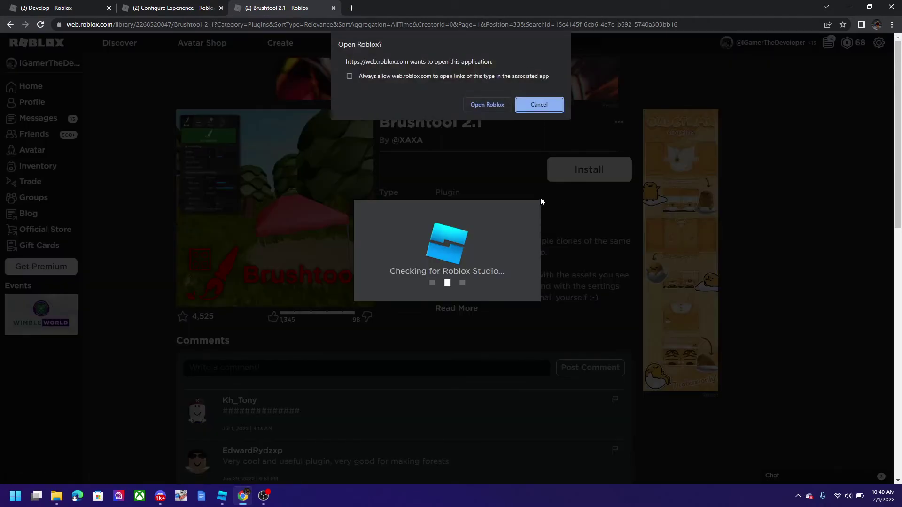
left_click(487, 105)
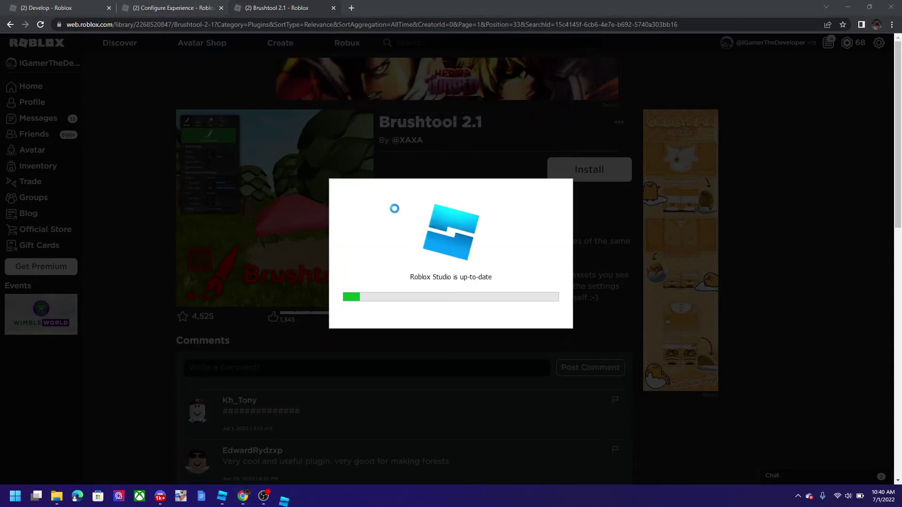
left_click(415, 355)
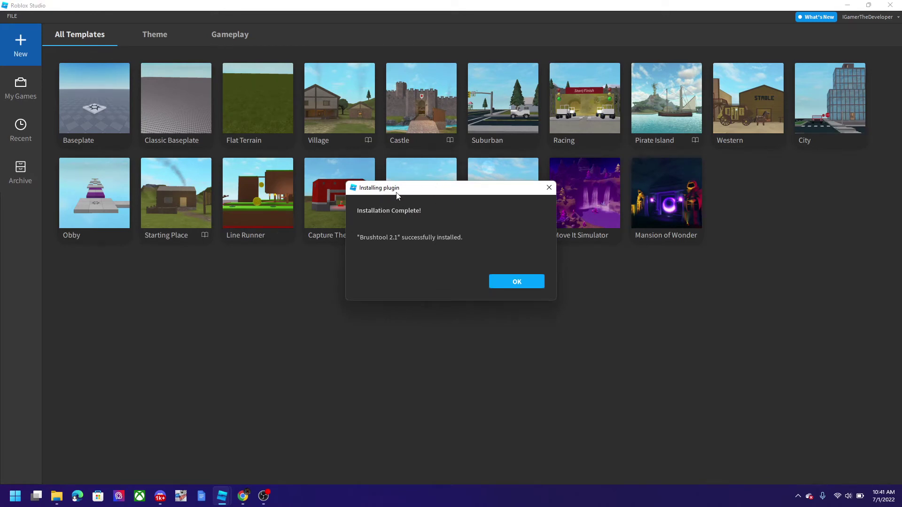
left_click_drag(402, 194, 374, 149)
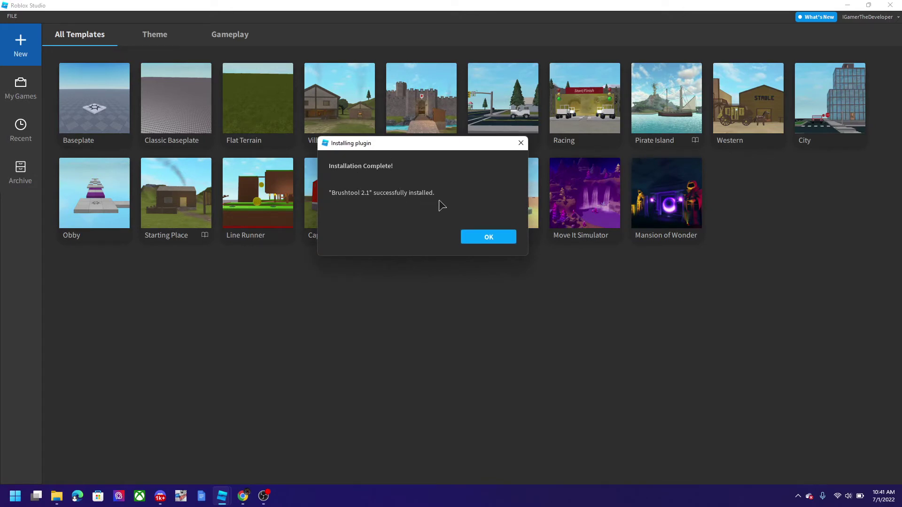
left_click(471, 236)
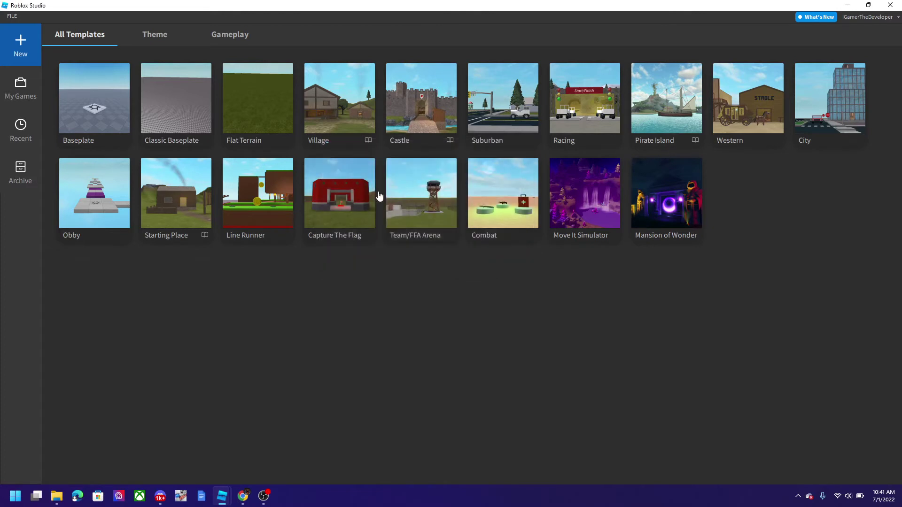
left_click(149, 94)
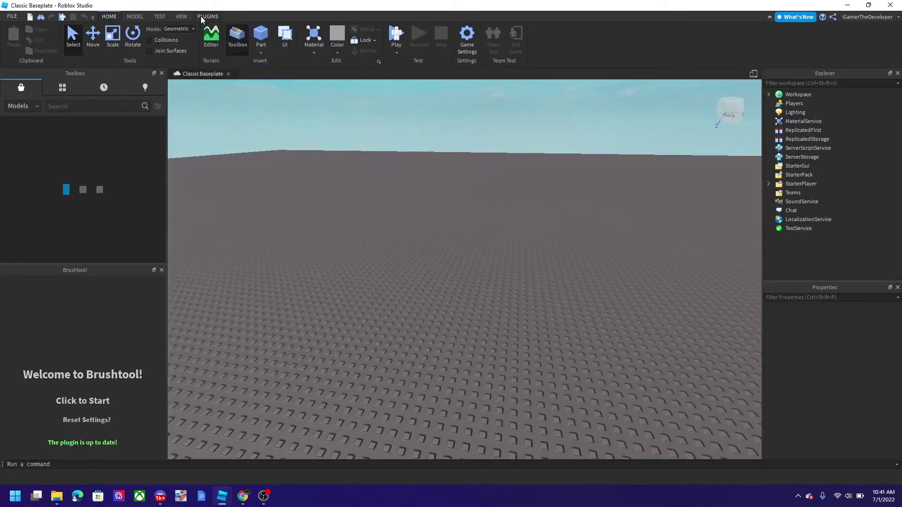
- Display the installed plugin tools in Roblox Studio and check the Brushtool 2.1 page in the browser, returning to Studio
left_click(201, 16)
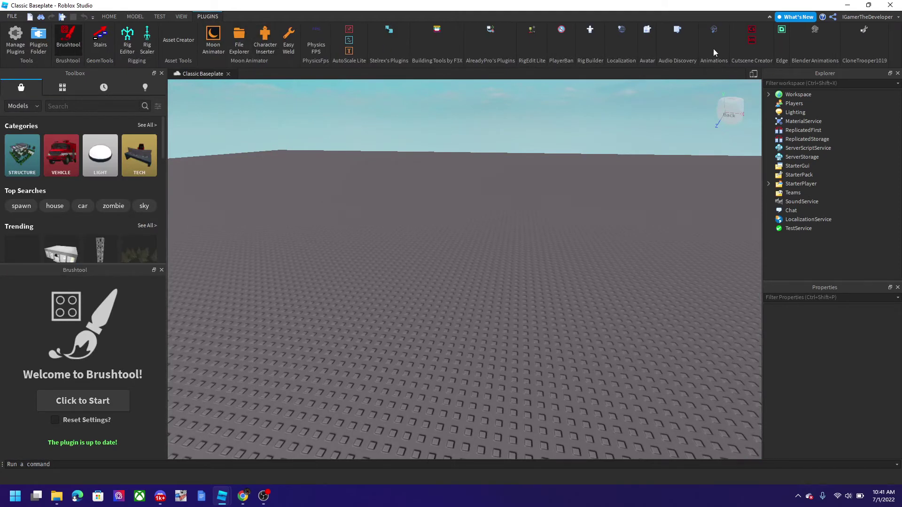
scroll(719, 49, "up", 1)
left_click(206, 17)
left_click(243, 496)
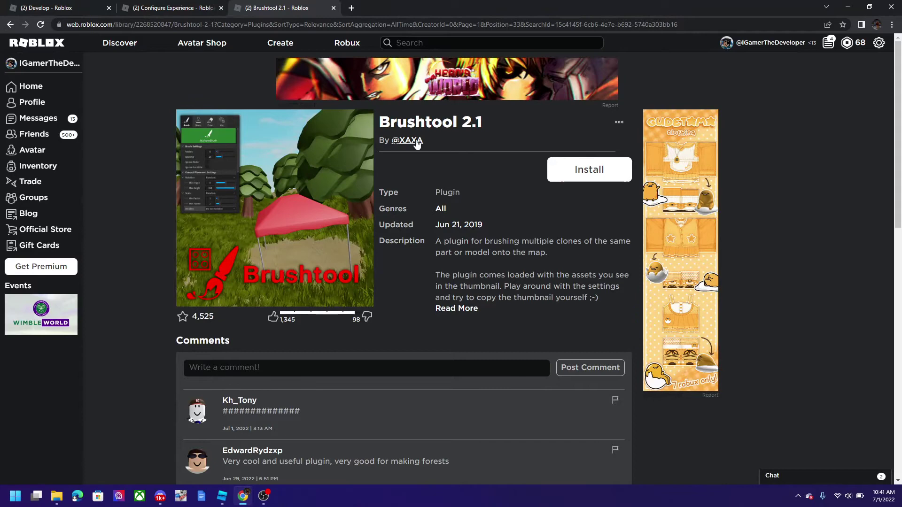
left_click(847, 7)
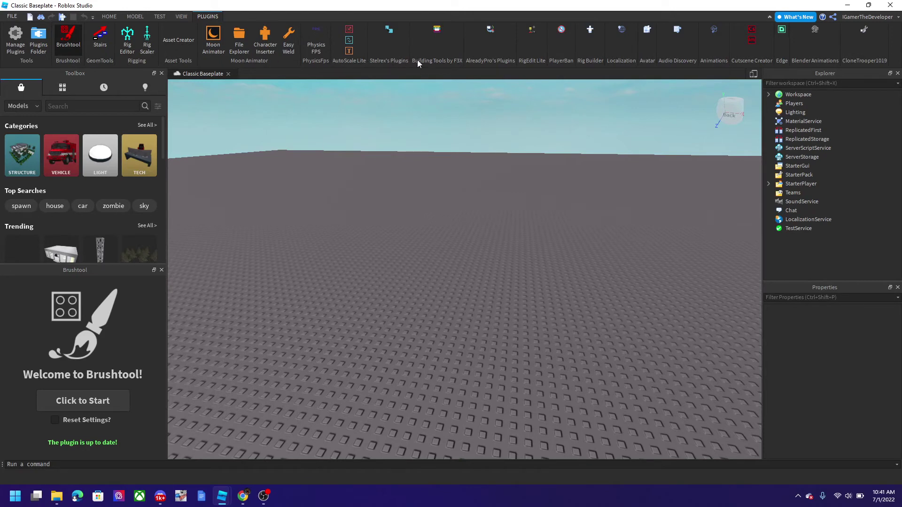
- Close and reopen the Brushtool panel, and start the plugin from its welcome screen
left_click(69, 45)
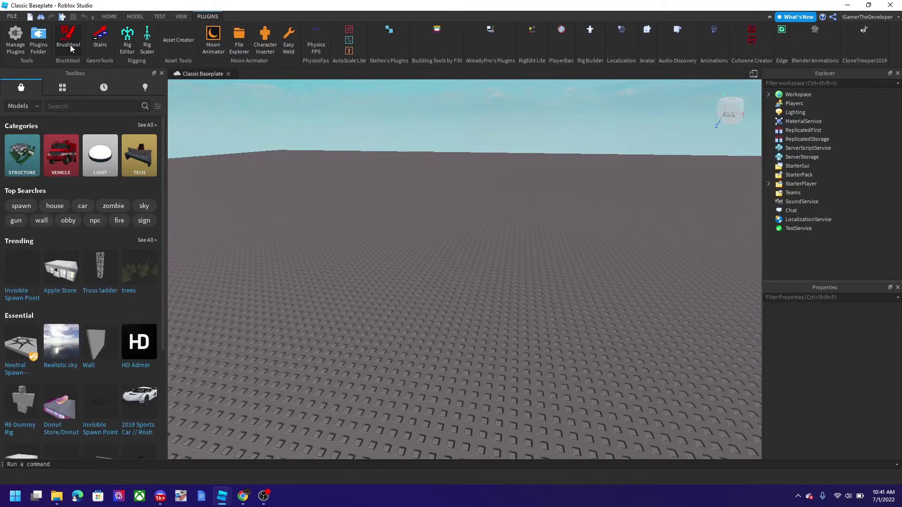
left_click(69, 44)
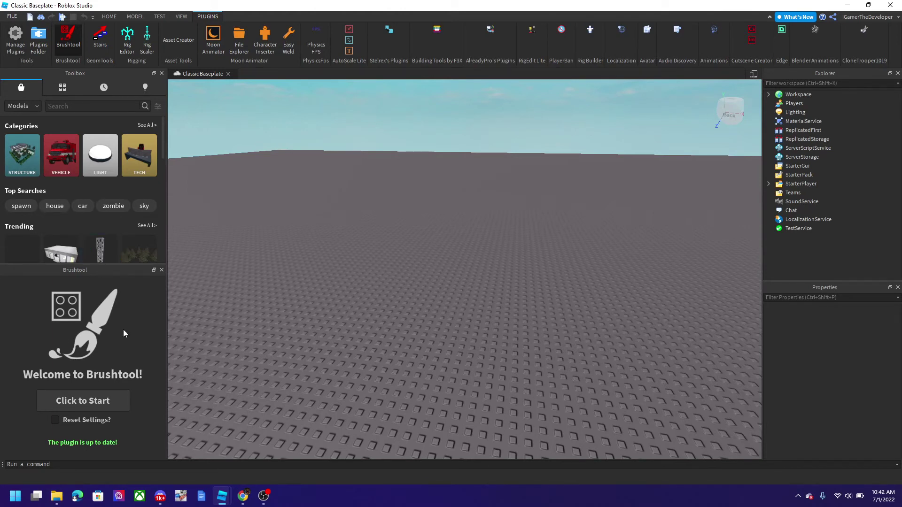
left_click(122, 402)
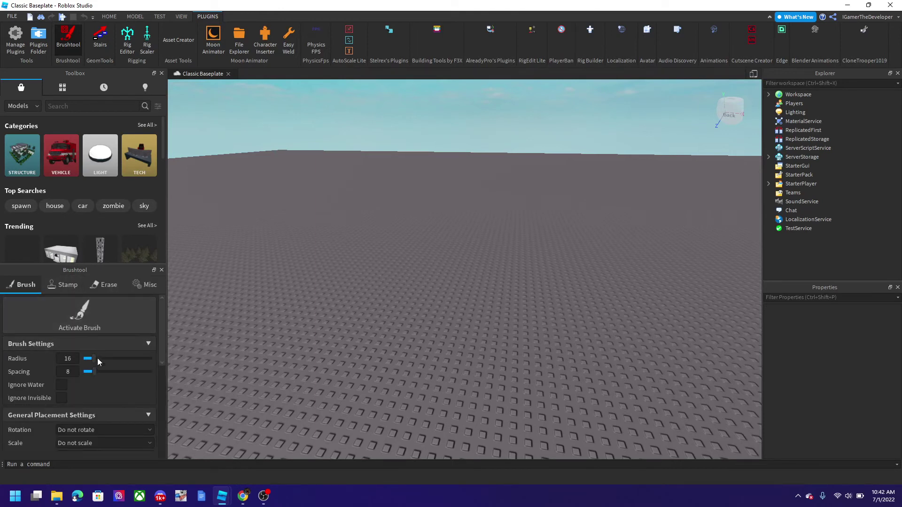
- Activate the brush and paint several separate clusters of trees on the empty baseplate
left_click(81, 324)
left_click(441, 250)
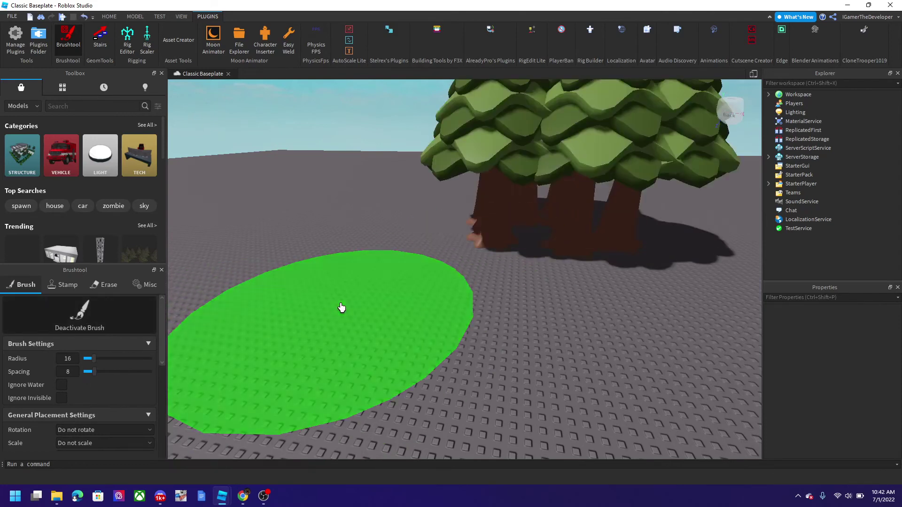
left_click(341, 308)
right_click_drag(457, 299, 456, 300)
scroll(457, 299, "down", 4)
scroll(447, 335, "down", 4)
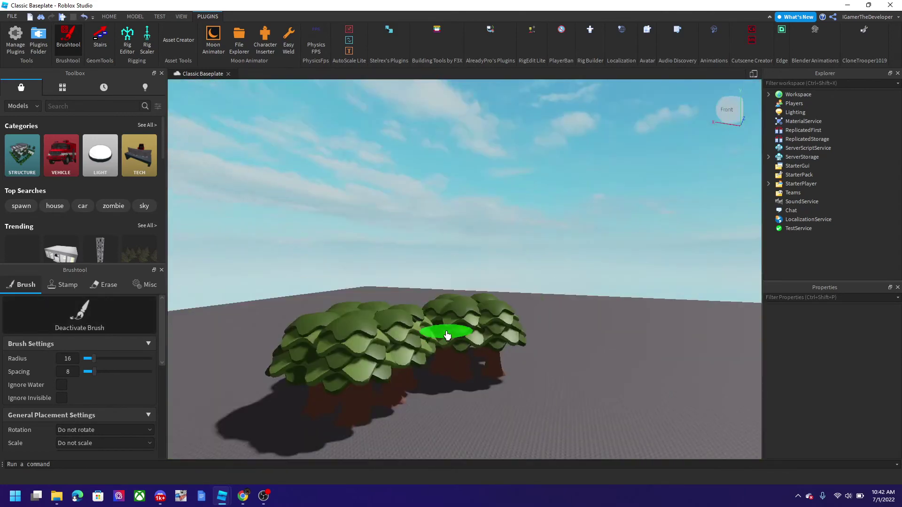
scroll(447, 335, "down", 3)
left_click(520, 404)
left_click(659, 358)
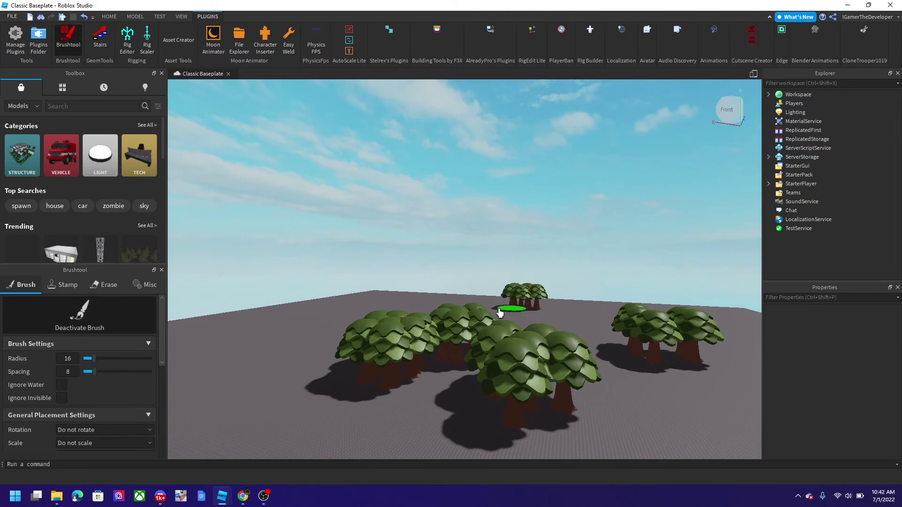
- Brush long, dense rows of trees between and around the first clusters to form a forest
mouse_move(258, 397)
left_mouse_down()
mouse_move(461, 410)
mouse_move(500, 396)
left_mouse_up()
right_click_drag(499, 396, 500, 396)
scroll(487, 360, "down", 3)
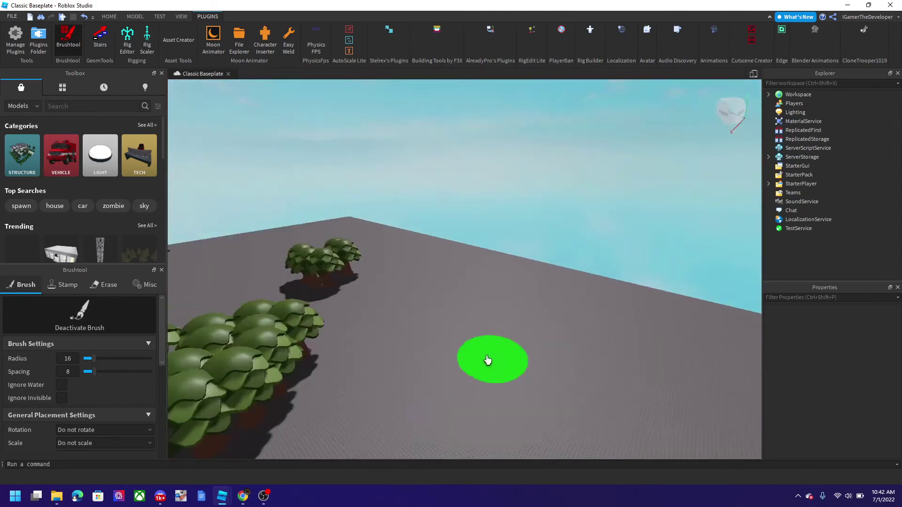
left_click(441, 325)
left_click_drag(294, 295, 209, 281)
mouse_move(352, 261)
left_mouse_down()
mouse_move(627, 388)
mouse_move(560, 397)
left_mouse_up()
right_click_drag(559, 397, 560, 396)
mouse_move(560, 396)
left_mouse_down()
mouse_move(489, 362)
mouse_move(530, 192)
mouse_move(737, 272)
mouse_move(563, 279)
mouse_move(516, 316)
left_mouse_up()
scroll(502, 318, "up", 5)
scroll(503, 317, "down", 4)
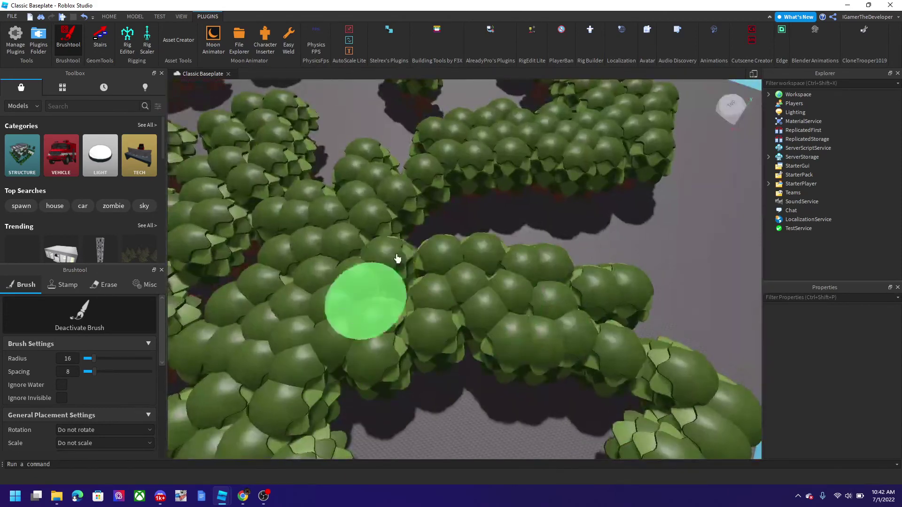
- Extend the forest with further brush strokes of trees toward the outer edges of the baseplate
right_click_drag(648, 245, 646, 245)
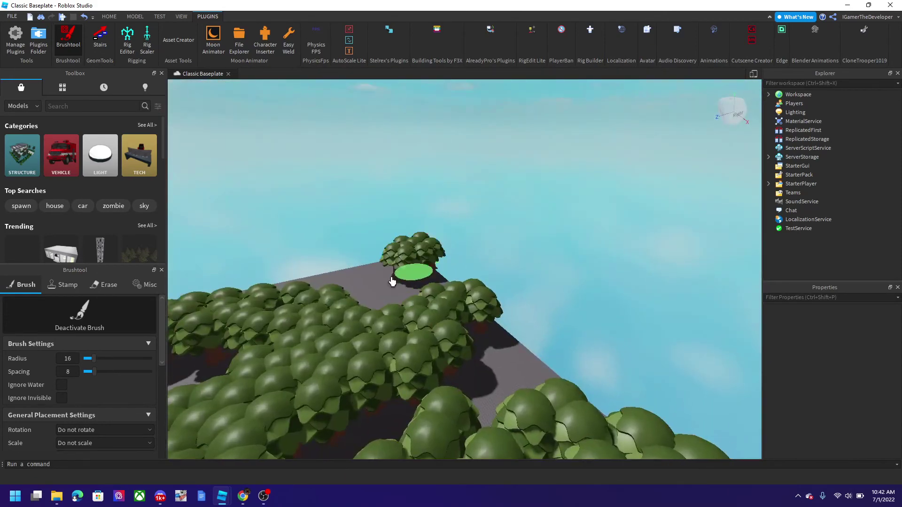
left_click_drag(392, 282, 362, 284)
right_click_drag(362, 284, 359, 283)
mouse_move(359, 283)
left_mouse_down()
mouse_move(255, 316)
mouse_move(299, 345)
left_mouse_up()
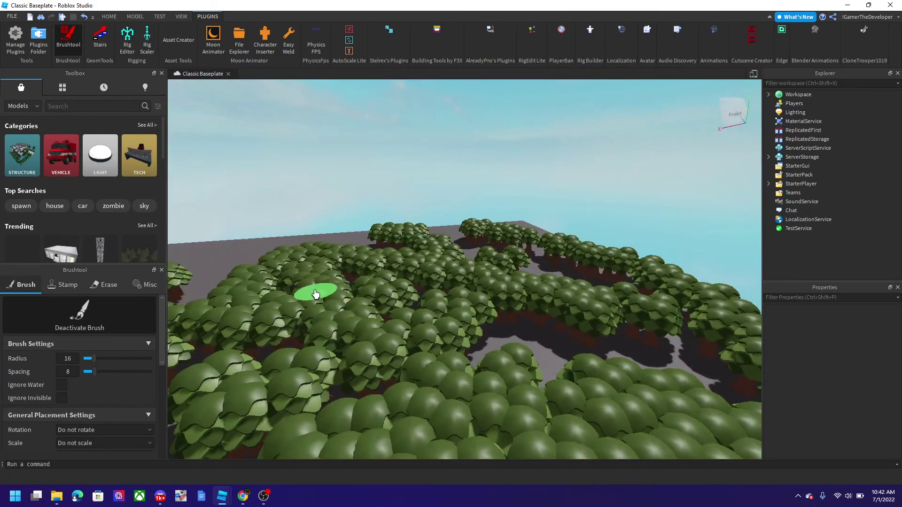
right_click_drag(222, 271, 218, 273)
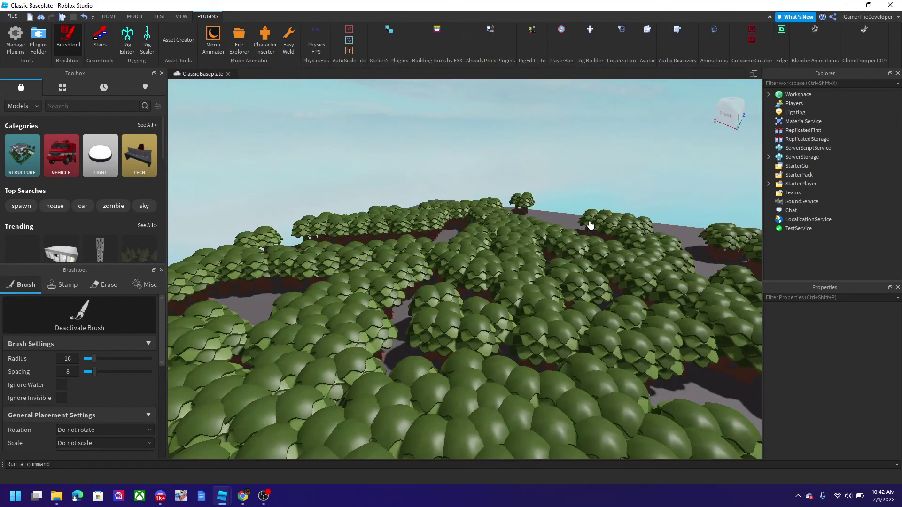
- Start a Play Here test from a viewpoint at ground level among the painted trees
scroll(227, 314, "up", 12)
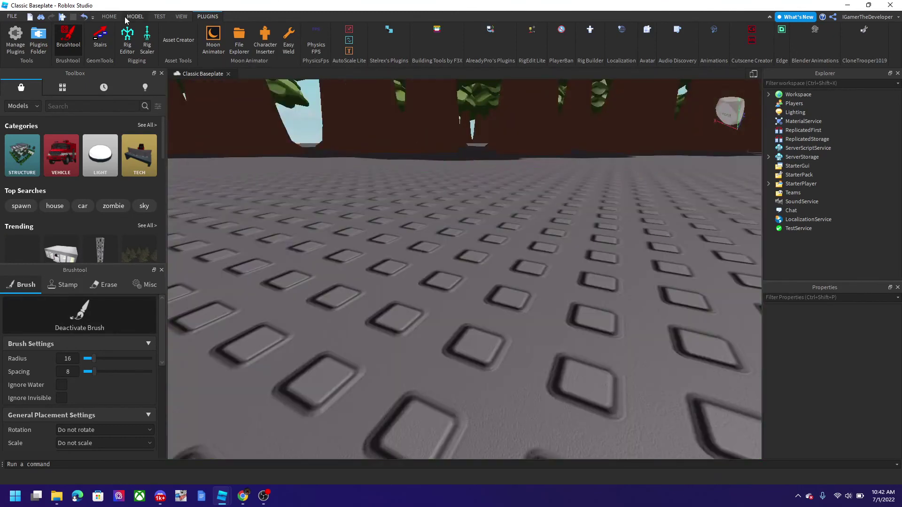
left_click(109, 17)
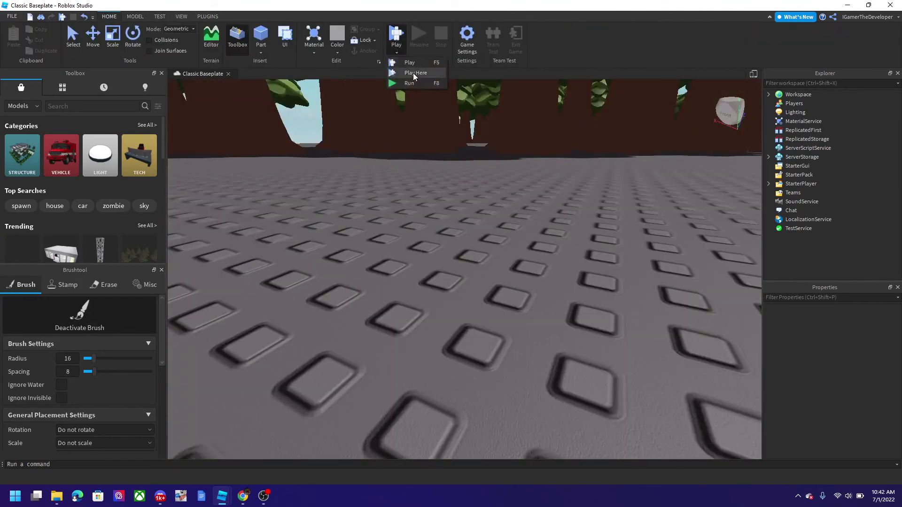
left_click(413, 72)
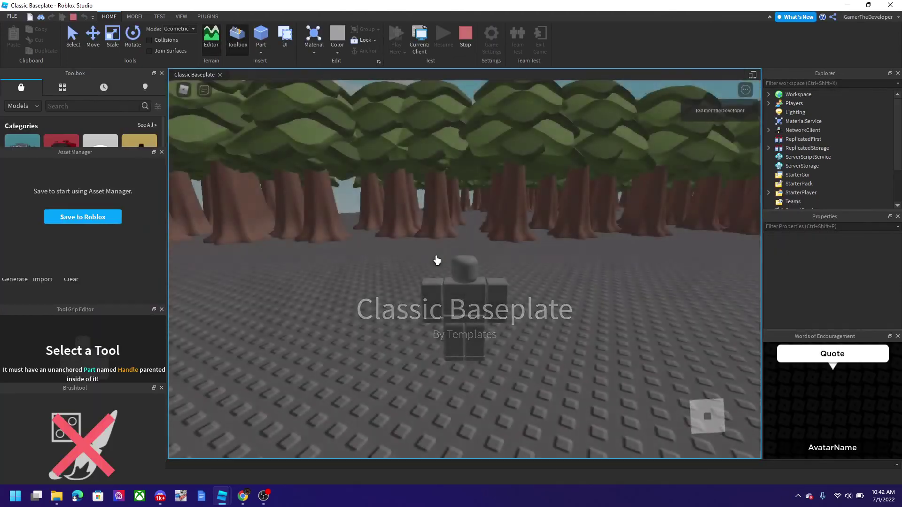
- Walk the character through the forest and examine the painted trees from different angles and distances
key("w")
right_click_drag(437, 260, 479, 283)
scroll(465, 257, "up", 6)
key("w")
scroll(464, 269, "down", 5)
key("s")
scroll(480, 284, "down", 8)
scroll(479, 284, "up", 4)
scroll(480, 284, "up", 8)
scroll(480, 284, "down", 2)
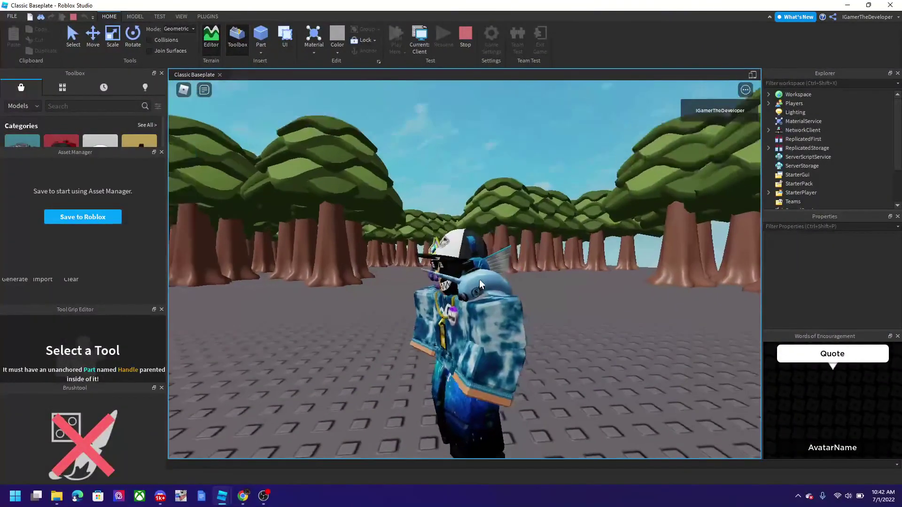